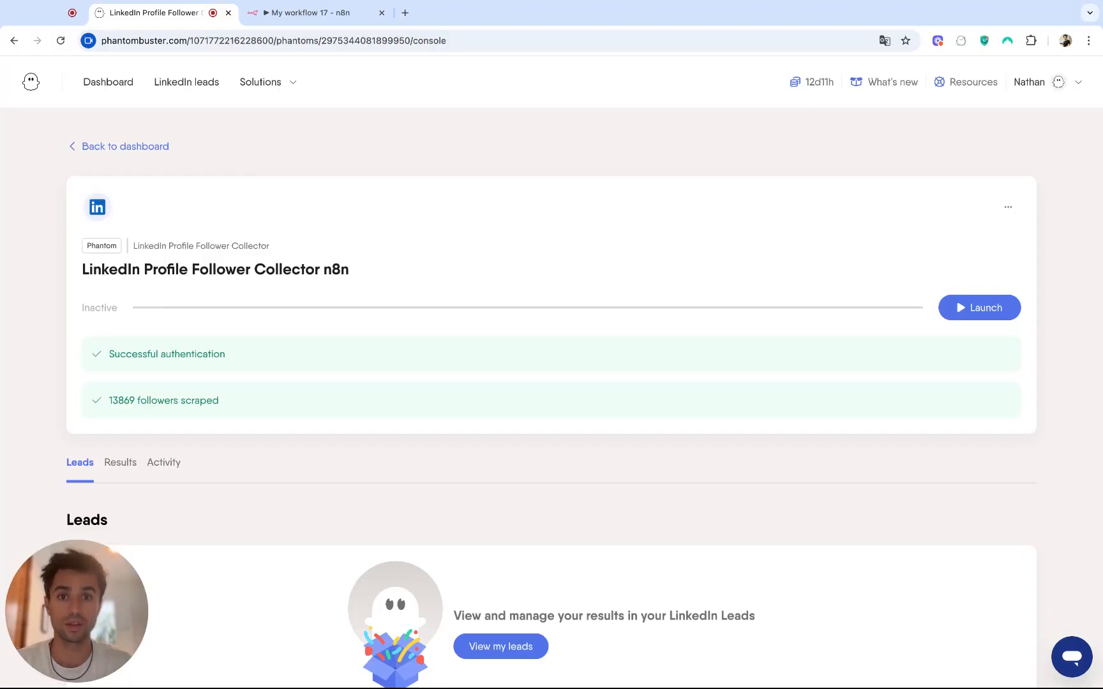
Open the log of the LinkedIn Profile Follower Collector n8n phantom's latest run and examine its result object
left_click(177, 464)
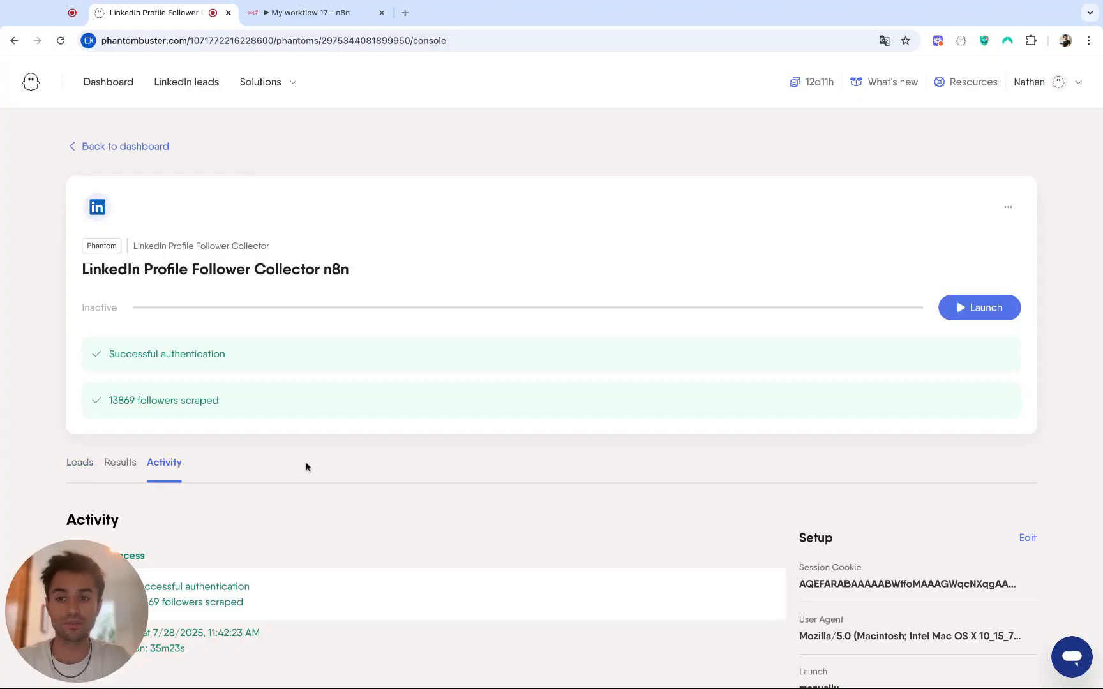
scroll(305, 467, "down", 3)
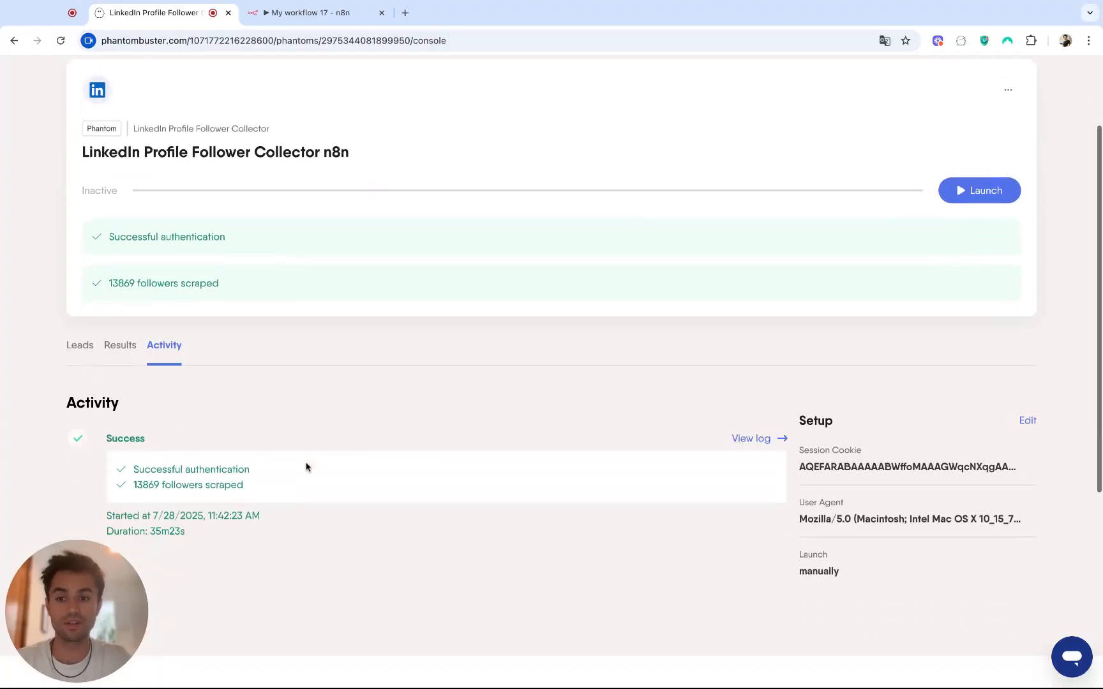
left_click(768, 439)
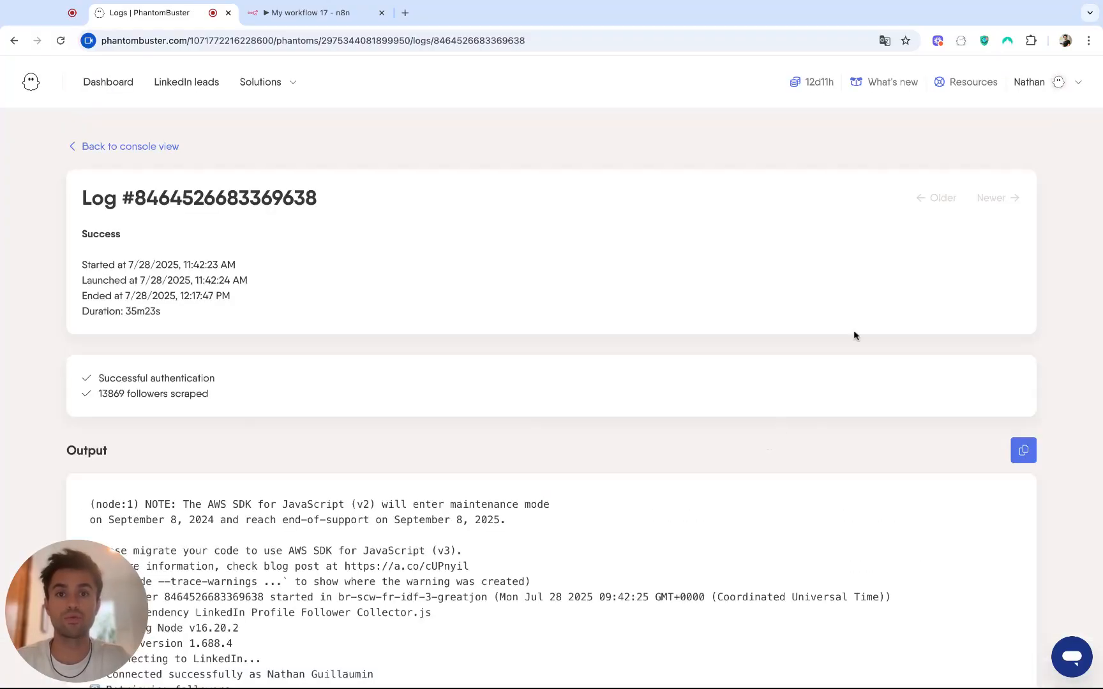
scroll(854, 335, "down", 10)
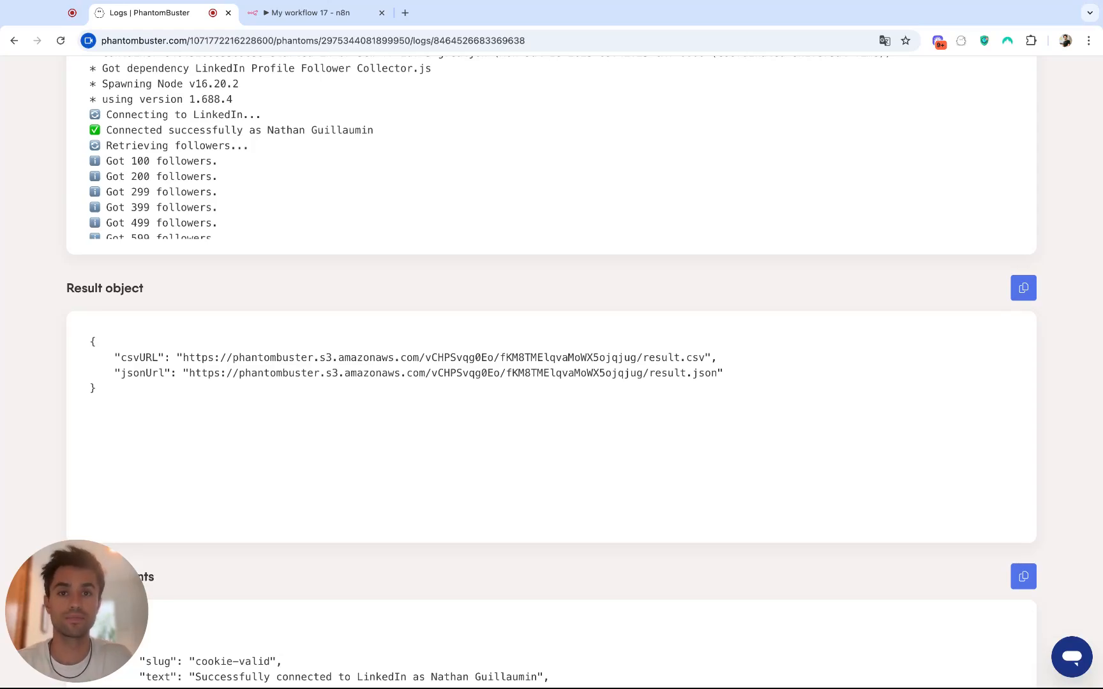
Switch to the n8n workflow, set the Phantombuster node's agent to LinkedIn Profile Follower Collector n8n, and execute that node
key("ctrl+Tab")
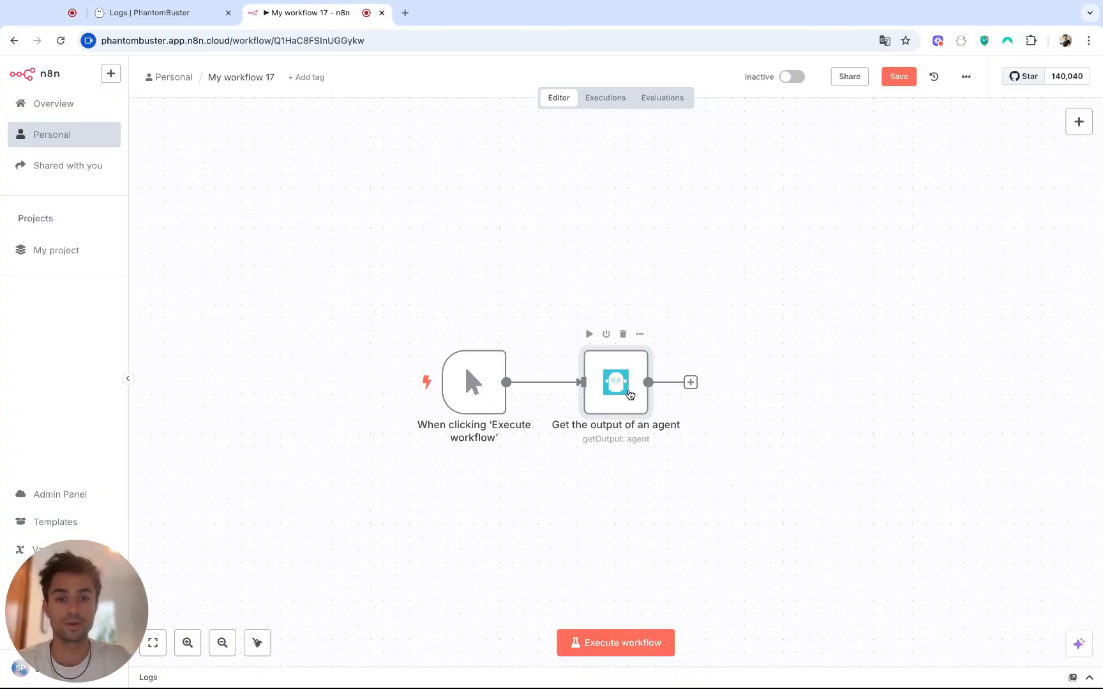
double_click(629, 395)
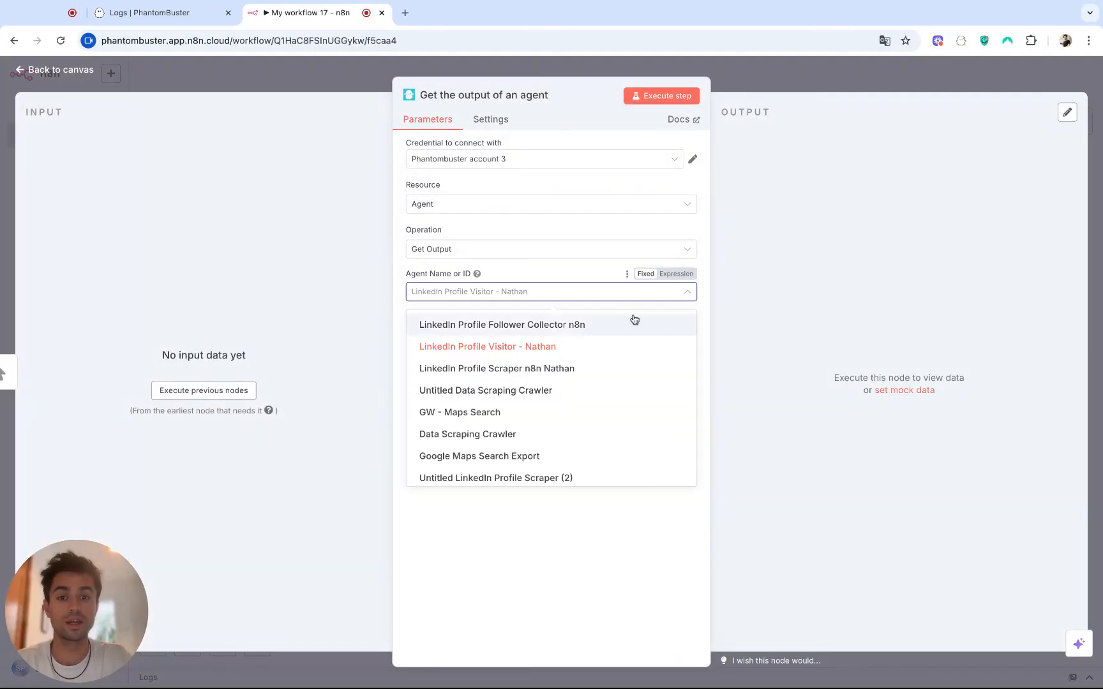
left_click(587, 331)
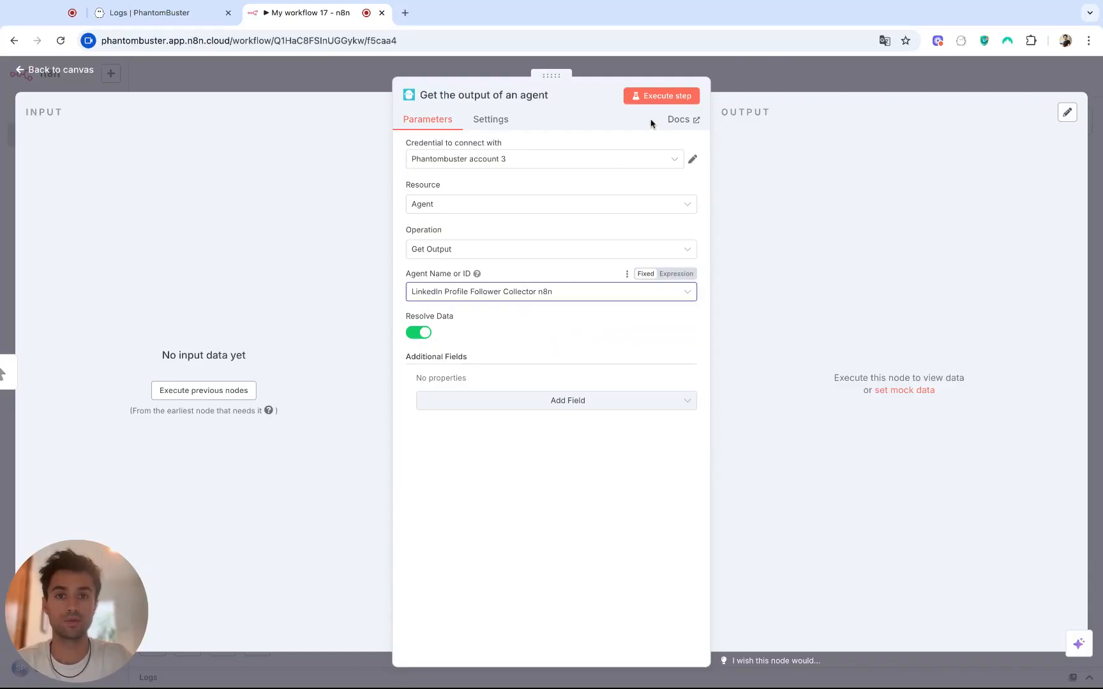
left_click(660, 106)
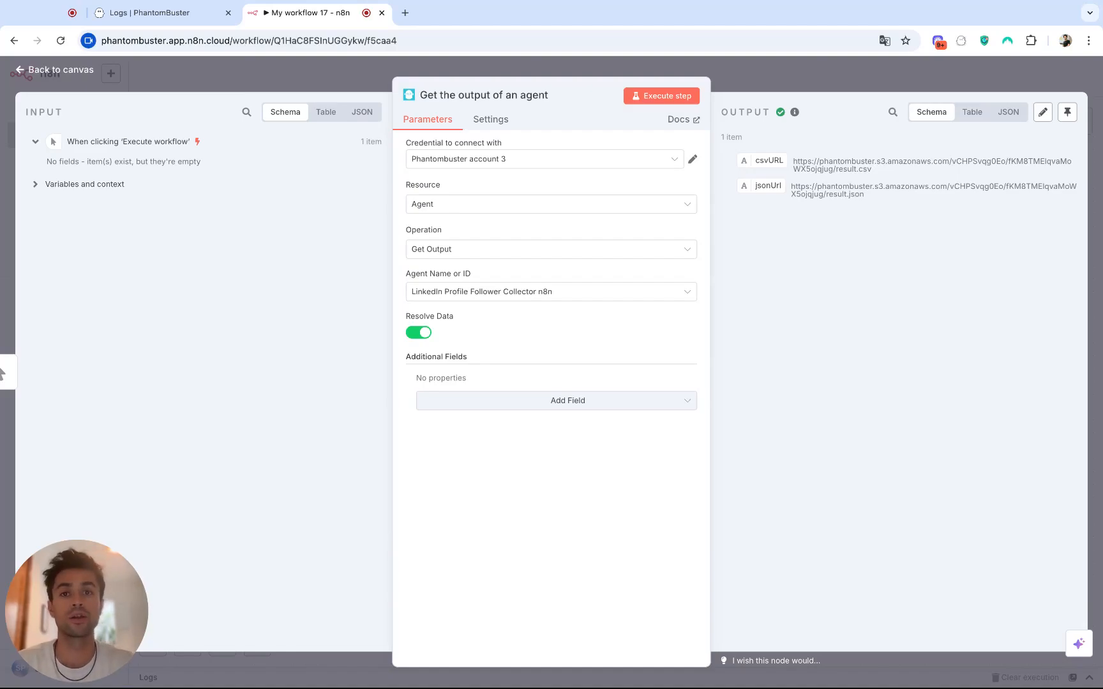
left_click(792, 77)
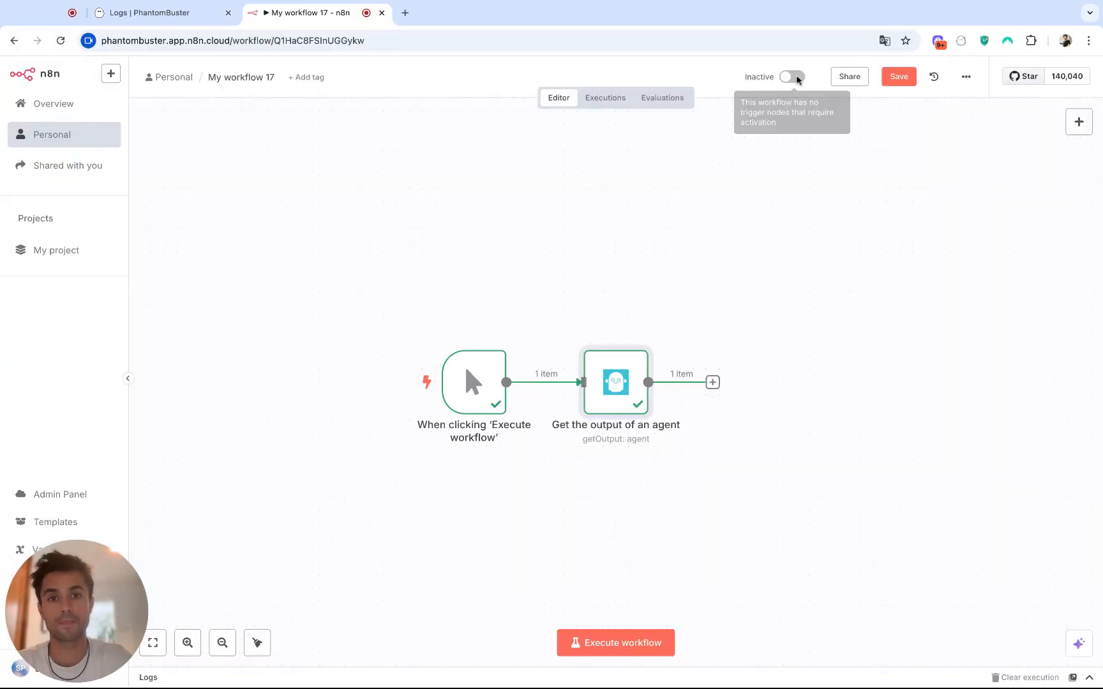
Add an HTTP Request node after the "Get the output of an agent" node
left_click(713, 383)
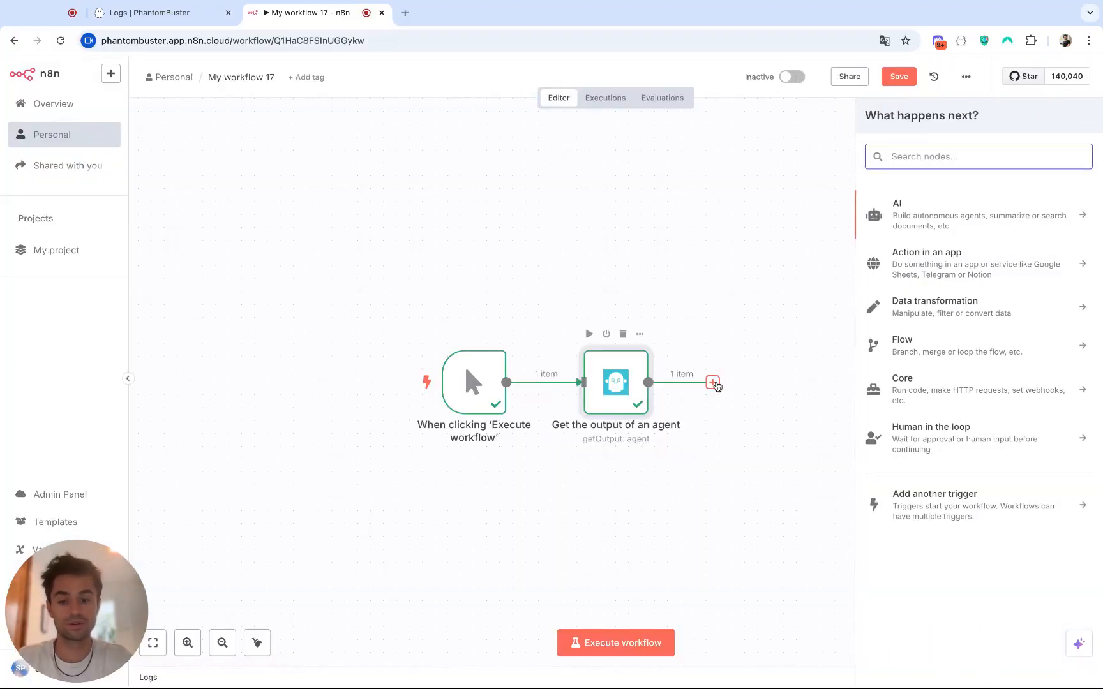
type("http")
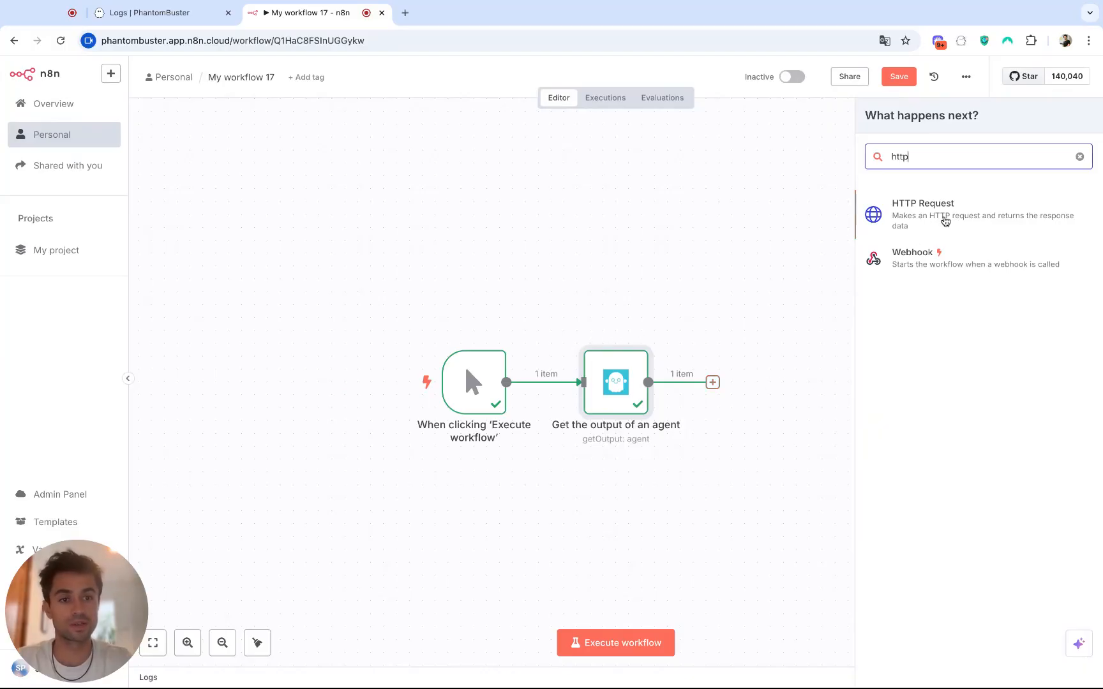
left_click(944, 217)
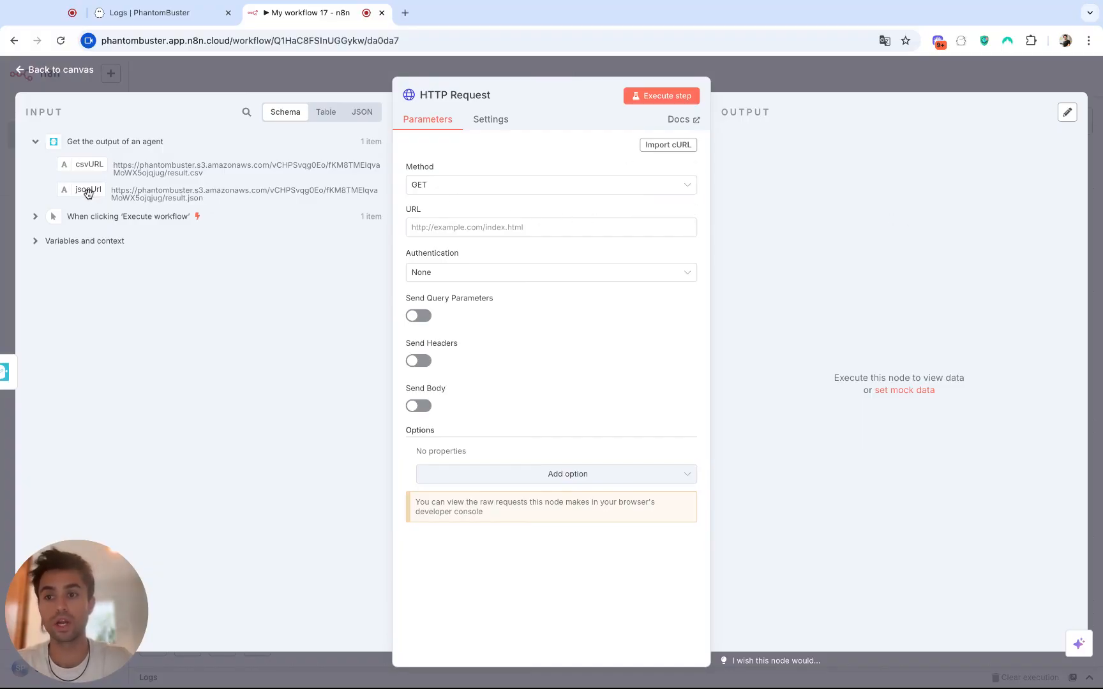
Map the jsonUrl field from the agent output into the HTTP Request URL and execute the node
left_click_drag(89, 189, 511, 231)
left_click(605, 344)
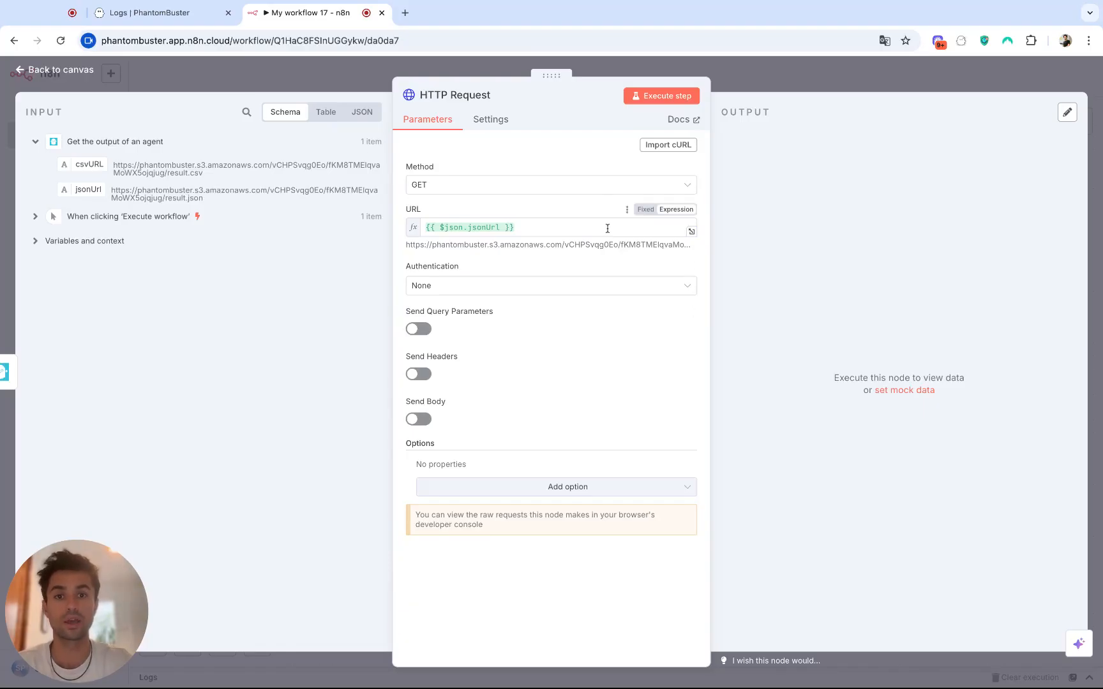
left_click(667, 96)
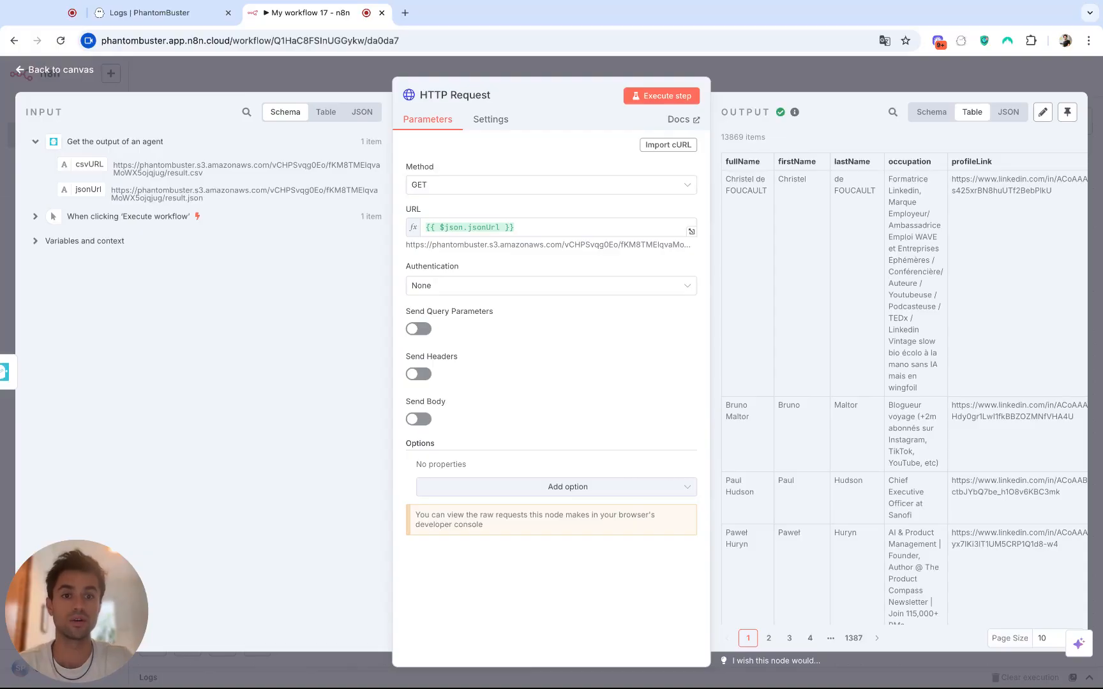
Examine the HTTP Request output as a table and as JSON, collapsing the first four follower records
scroll(783, 290, "down", 10)
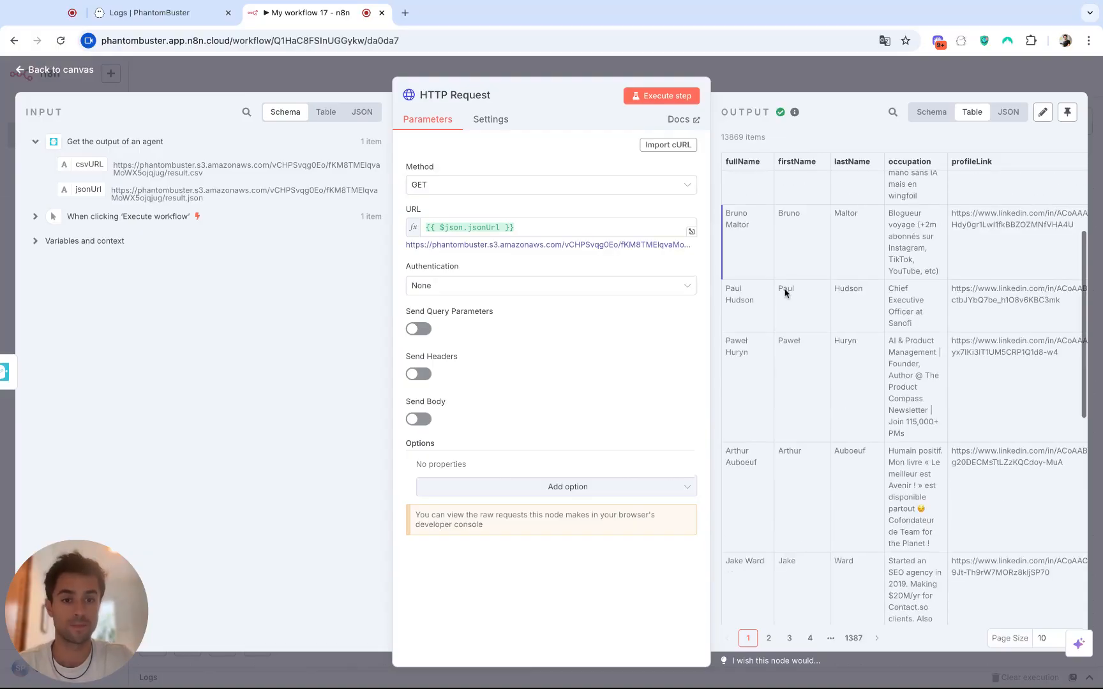
scroll(843, 300, "down", 6)
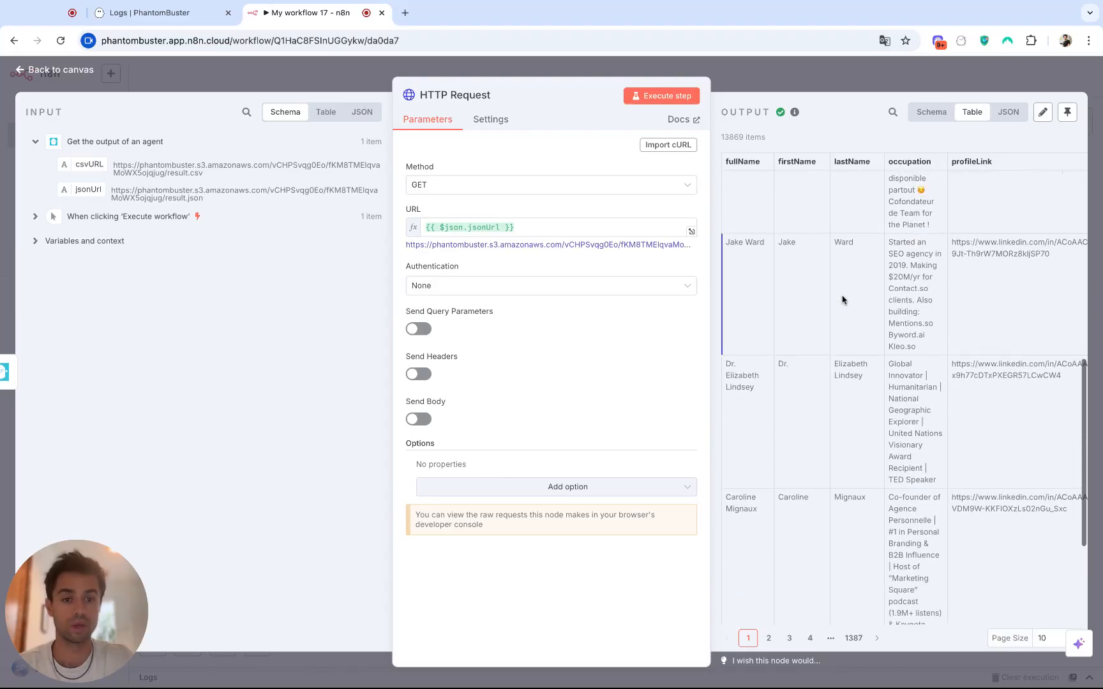
left_click(1005, 118)
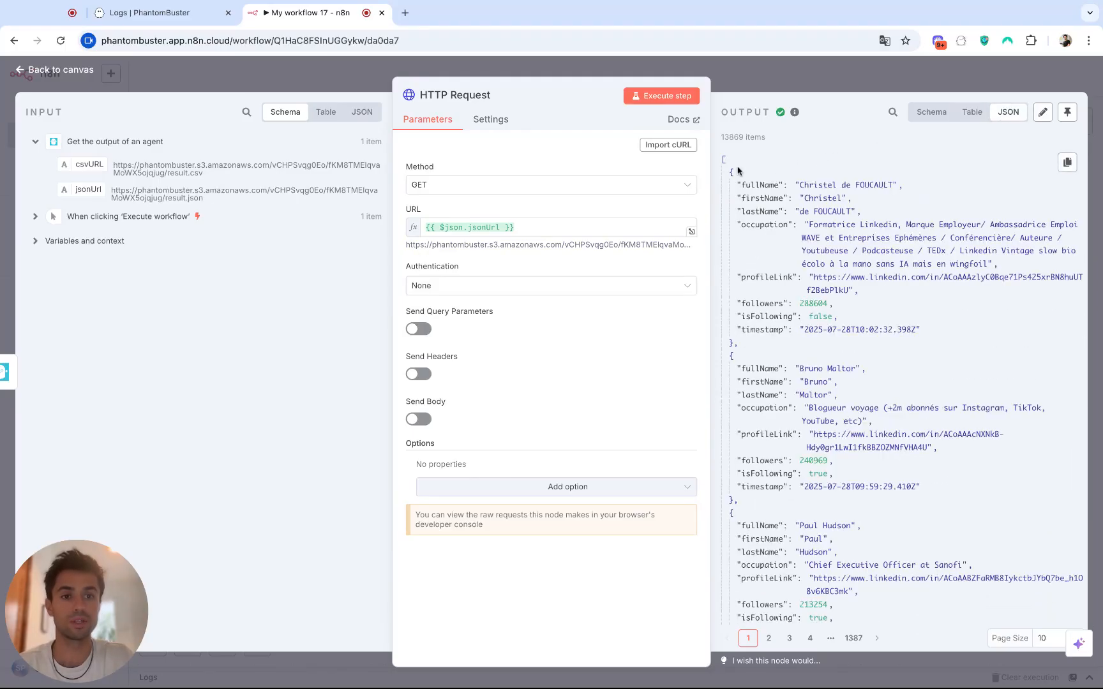
left_click(732, 179)
left_click(732, 187)
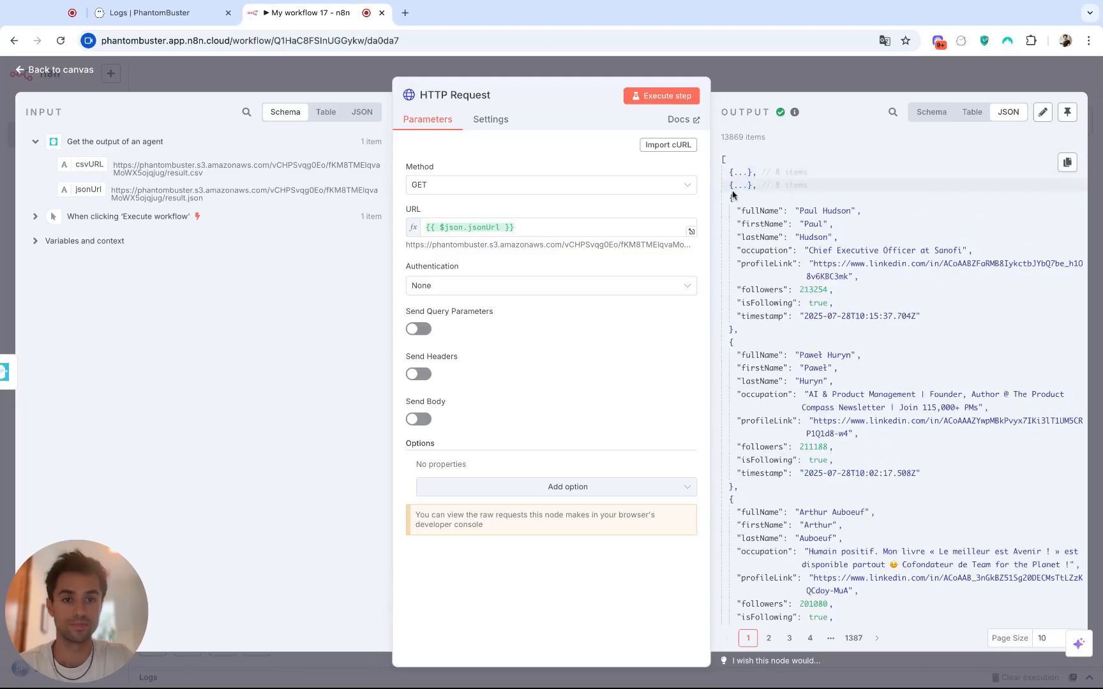
left_click(733, 201)
left_click(733, 213)
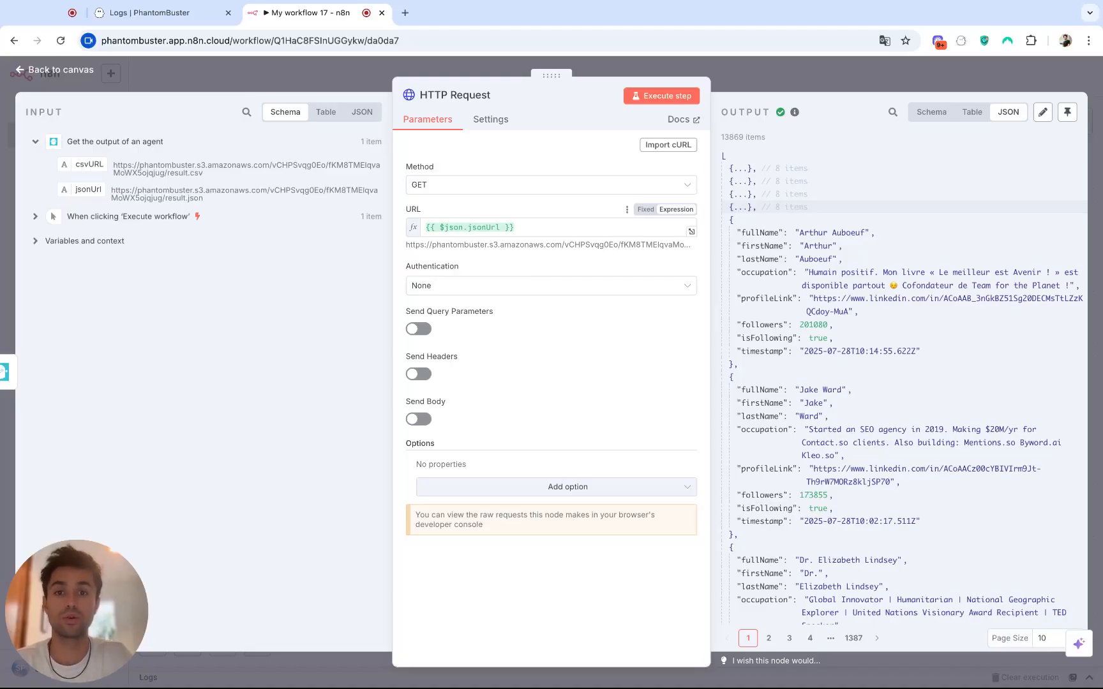
Replace the HTTP Request URL with the csvURL field from the agent output, execute the node, and return to the canvas
left_click(536, 228)
key("BackSpace")
left_click_drag(536, 228, 383, 228)
key("BackSpace")
left_click(241, 284)
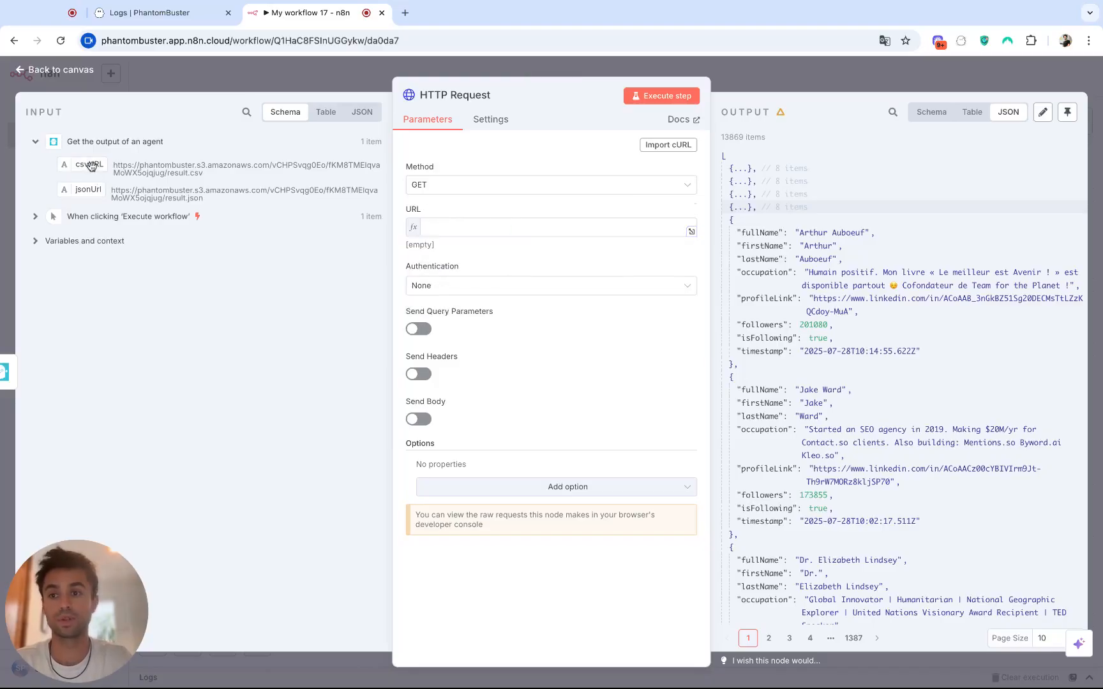
left_click_drag(94, 166, 468, 231)
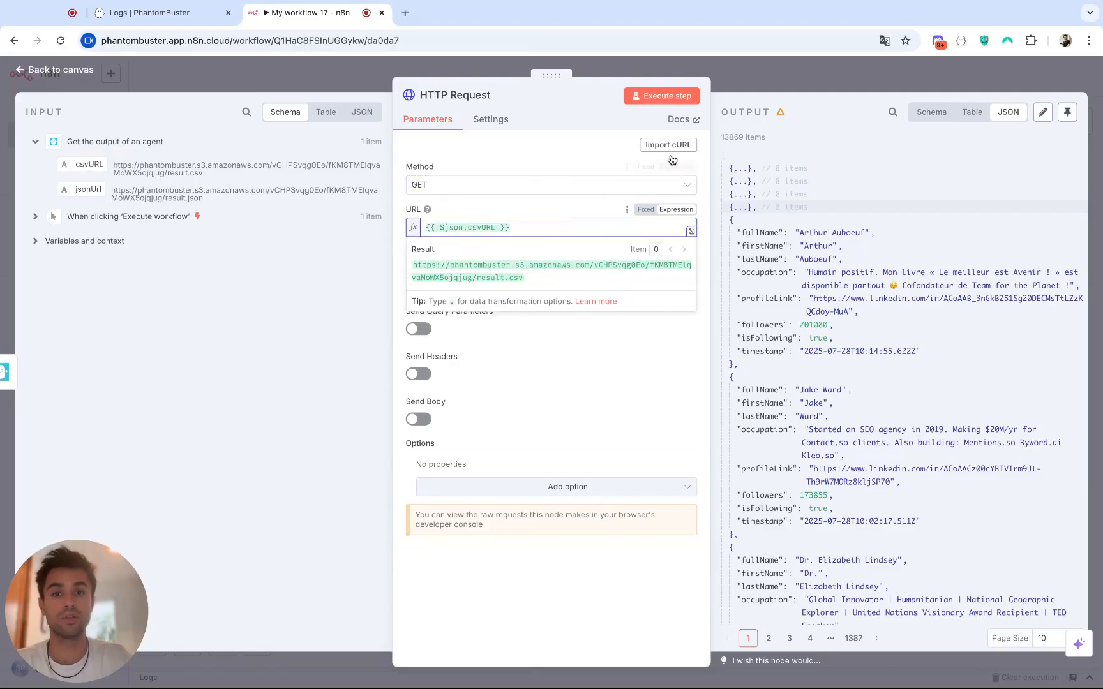
left_click(676, 98)
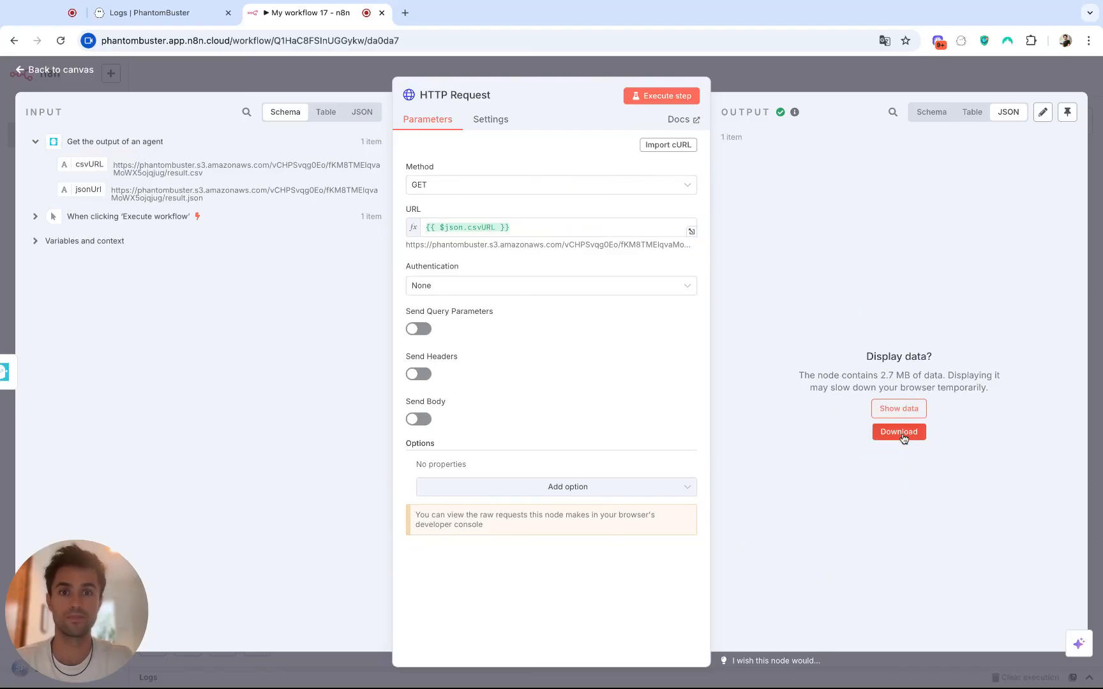
key("Escape")
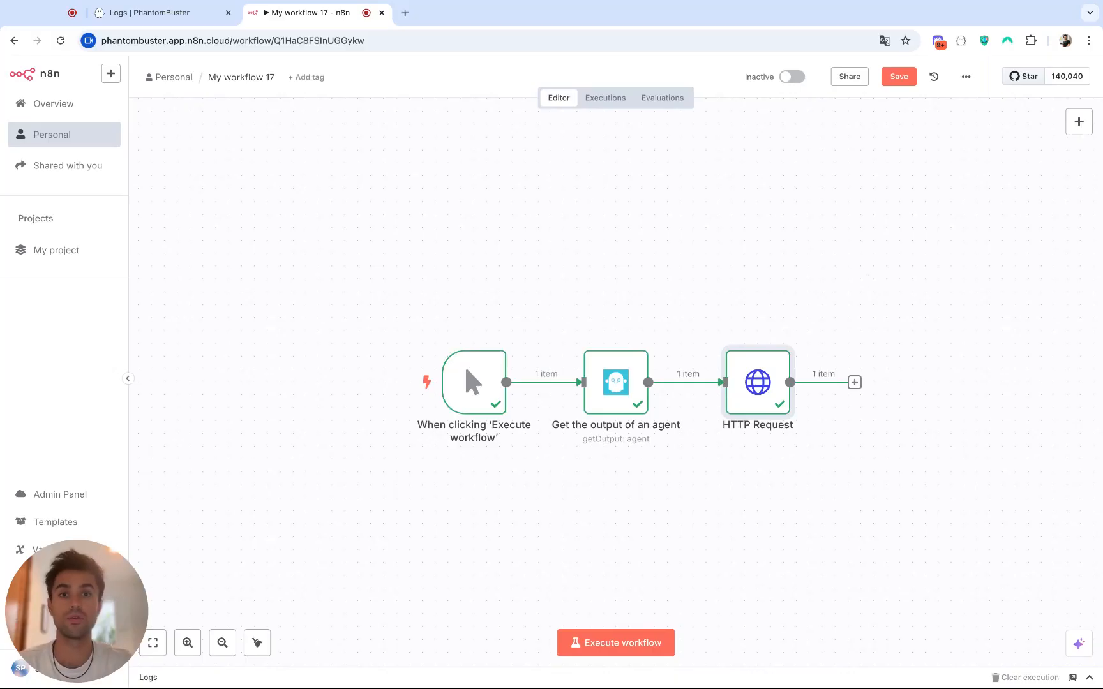